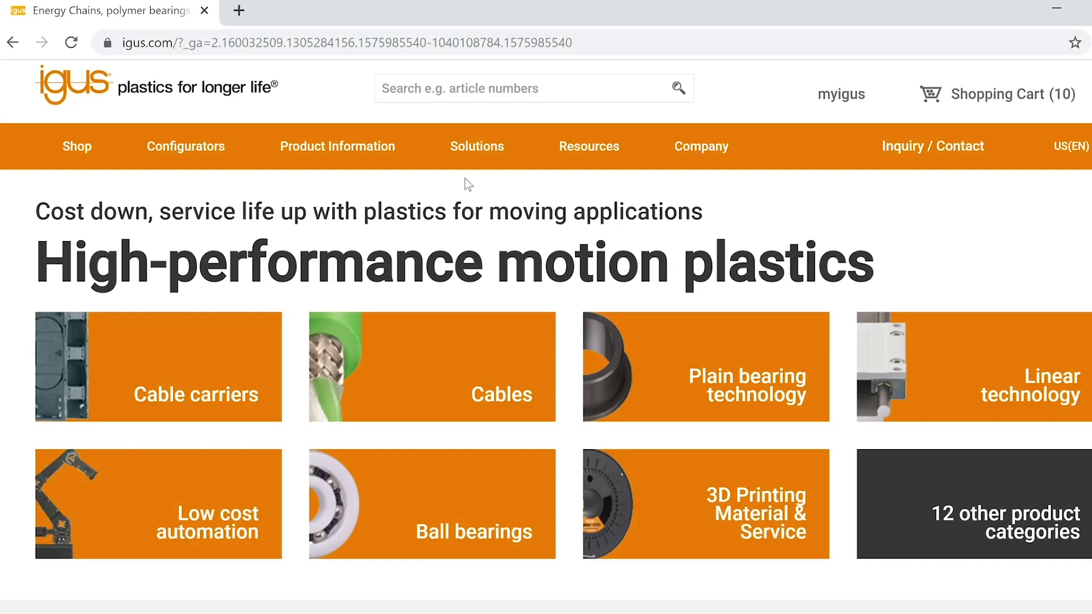
- Go from Configurators > Bar stock & 3D Printing > 3D printing service to the iglide Designer file upload
left_click(187, 146)
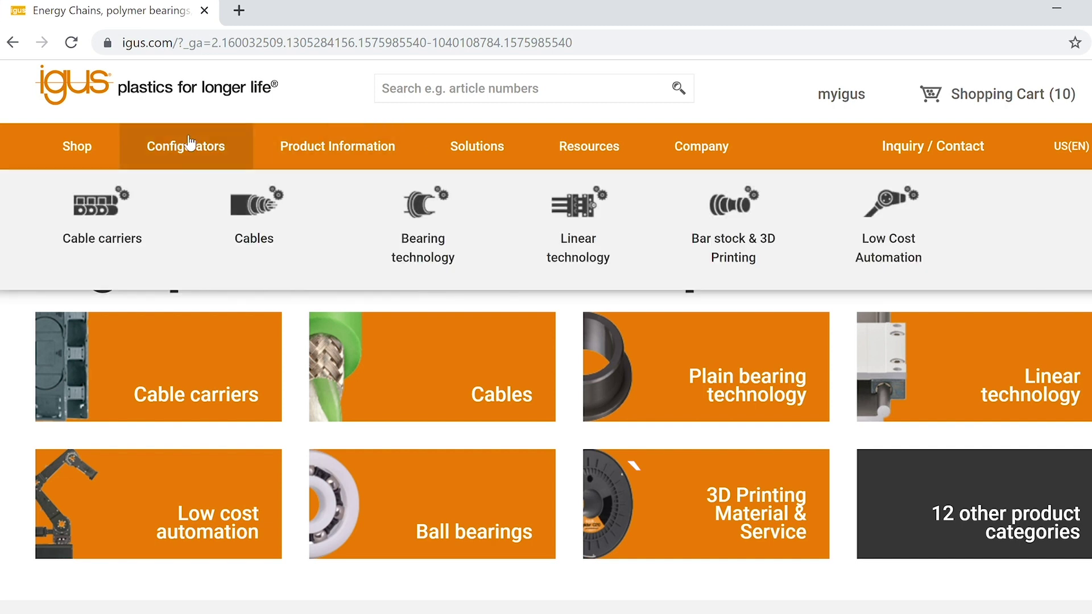
mouse_move(190, 204)
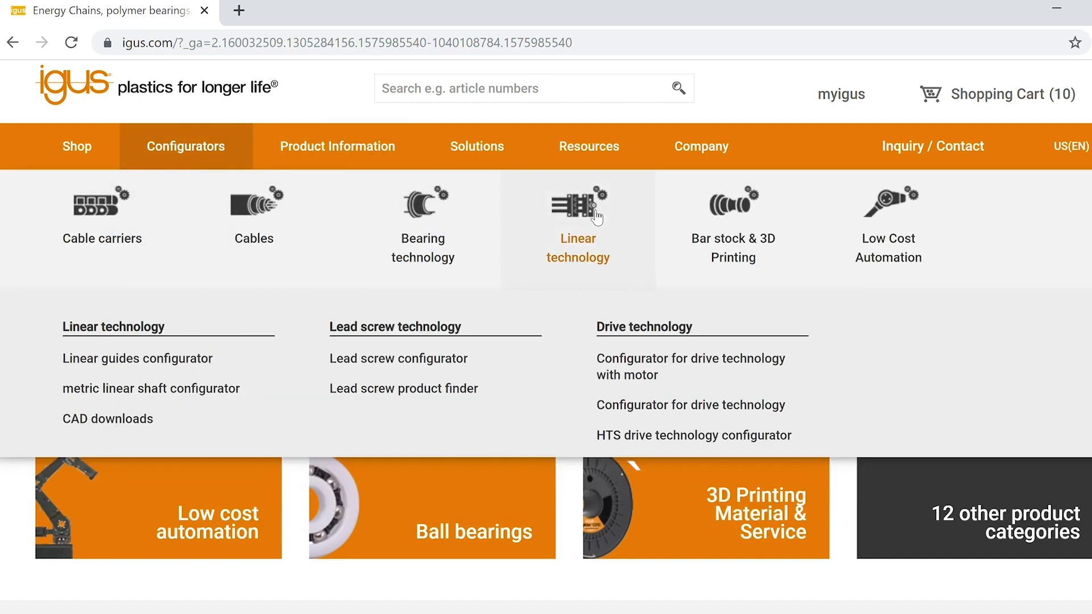
mouse_move(732, 236)
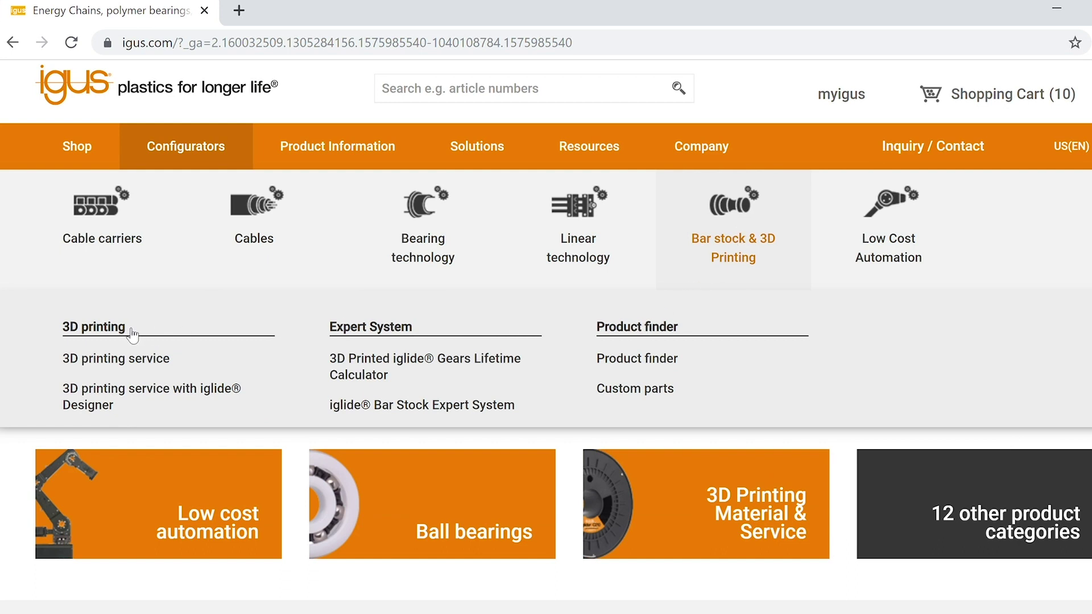
left_click(121, 359)
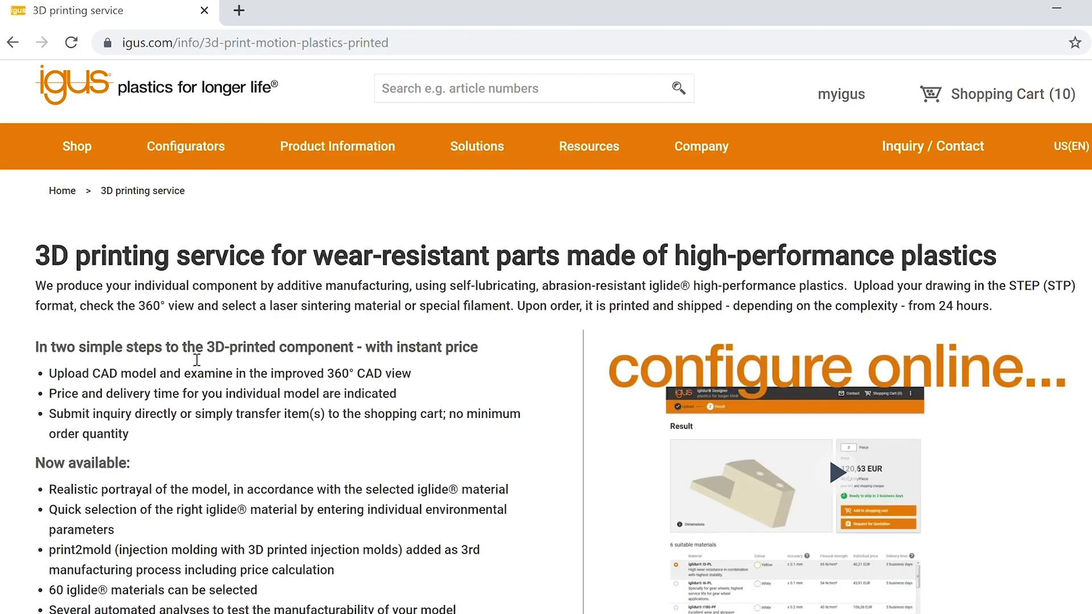
scroll(296, 421, "down", 2)
scroll(296, 421, "down", 2)
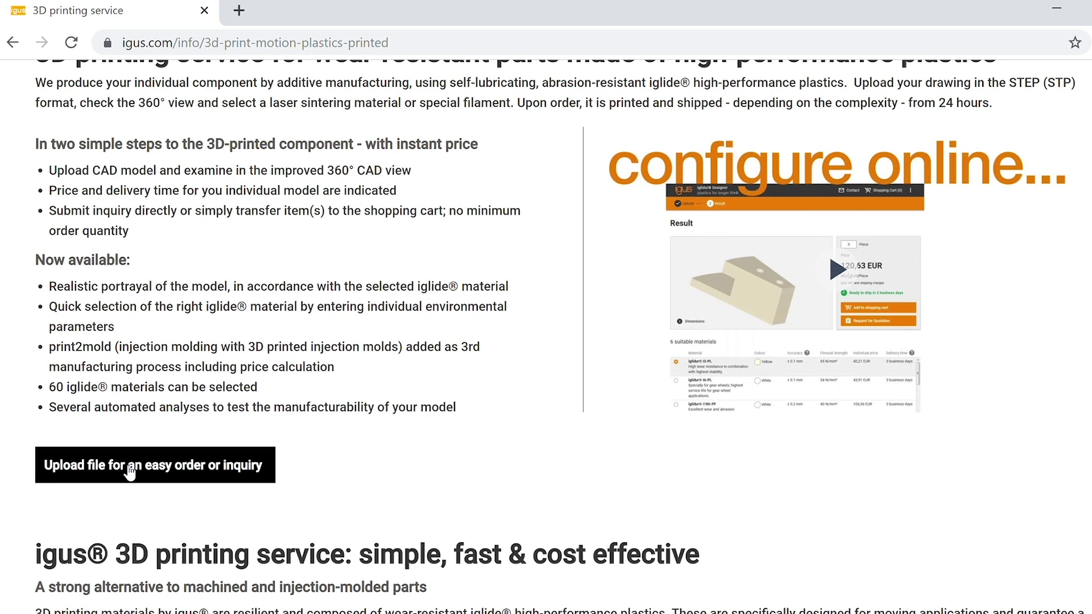
left_click(129, 472)
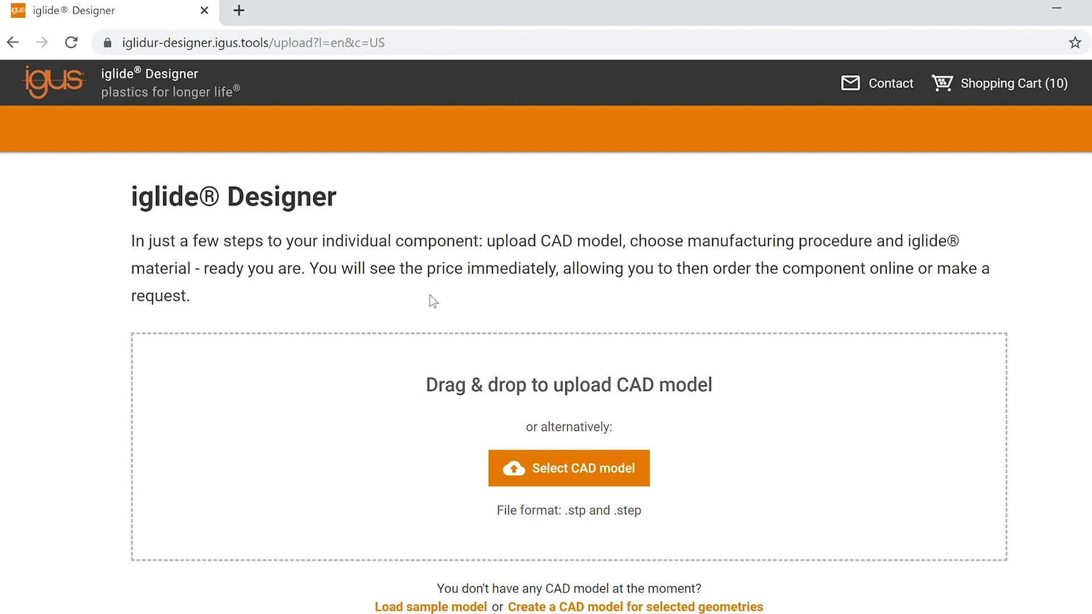
- Upload 10301_for_Gears_2.stp from the STEP FILES folder as the CAD model
scroll(615, 293, "down", 1)
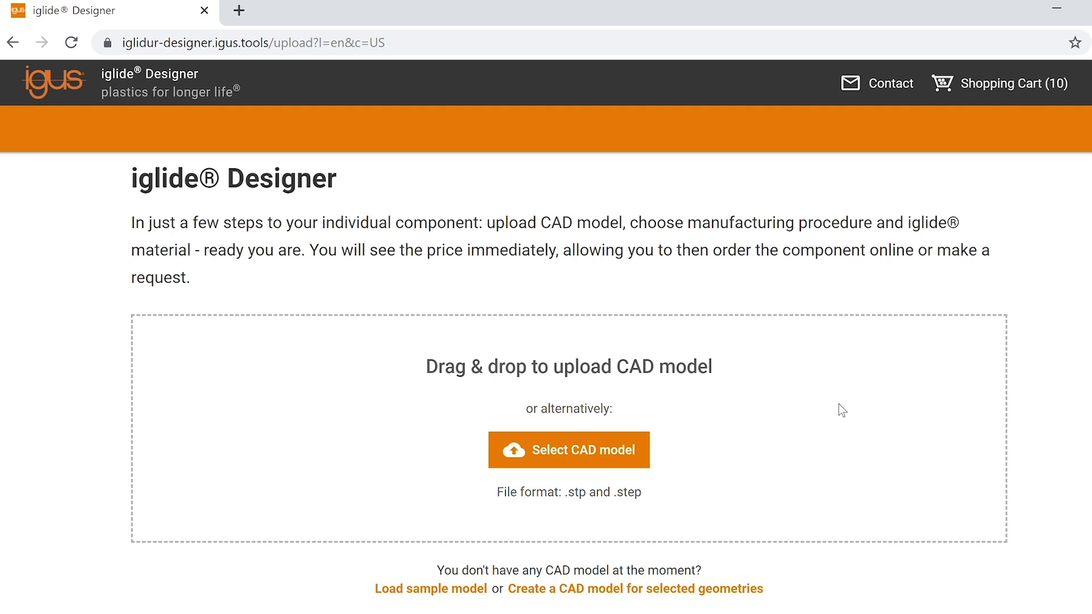
left_click(591, 455)
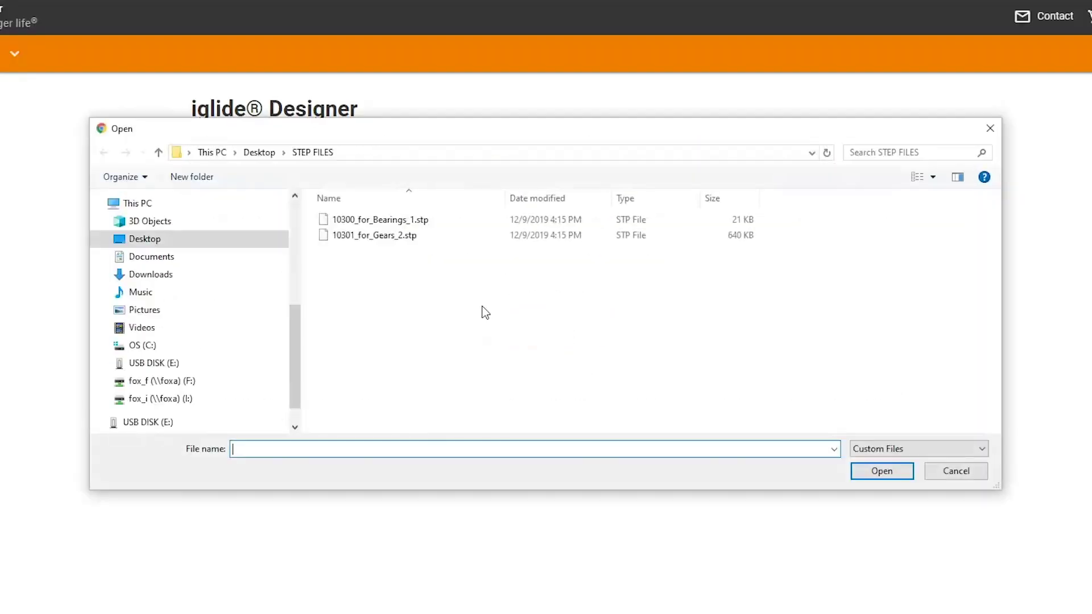
left_click(409, 238)
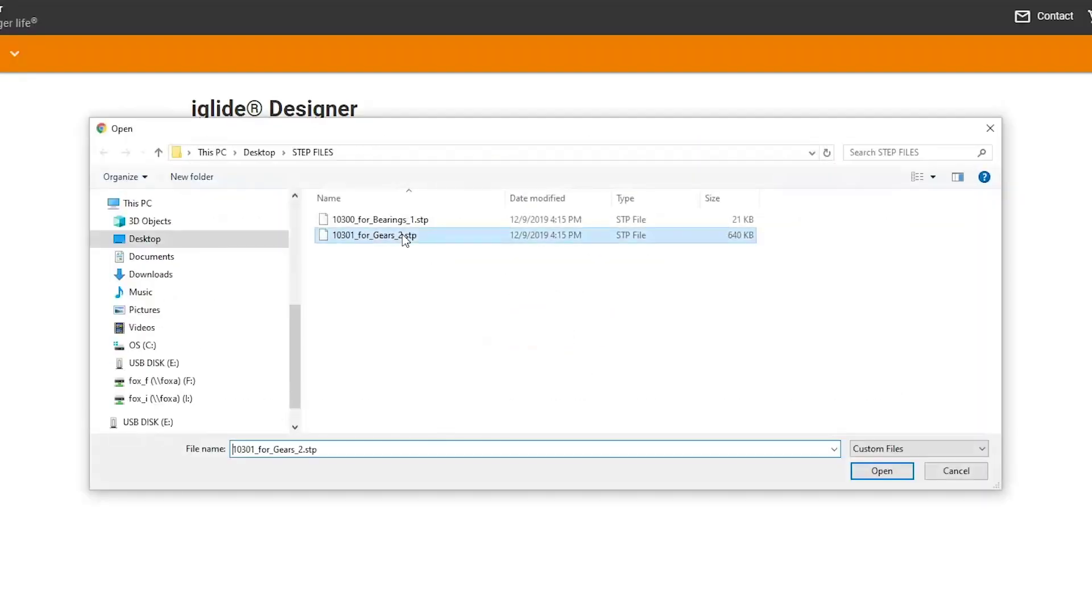
left_click(895, 472)
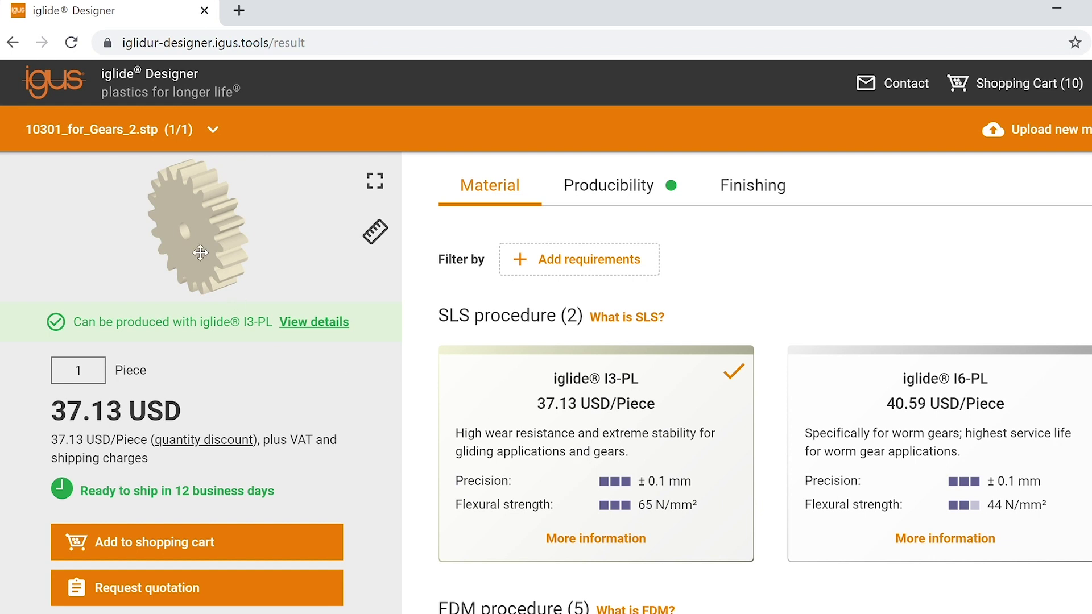
- Rotate and full-screen the gear, then show its 43.65 x 43.65 x 10.00 mm dimensions and 12.08 cm³ volume
left_click_drag(180, 220, 287, 239)
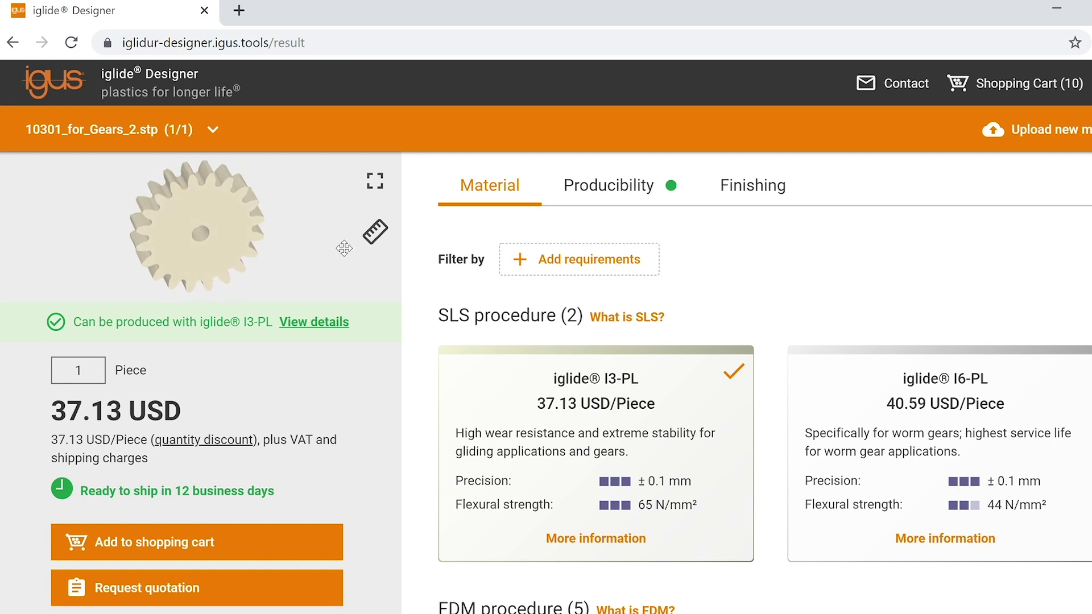
left_click_drag(198, 227, 218, 238)
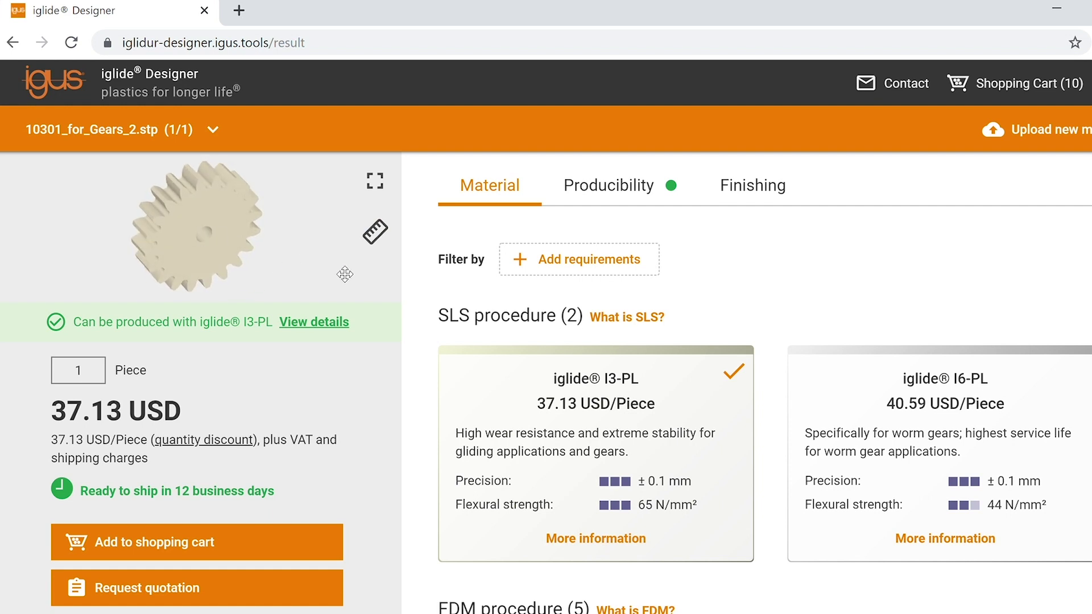
left_click(376, 183)
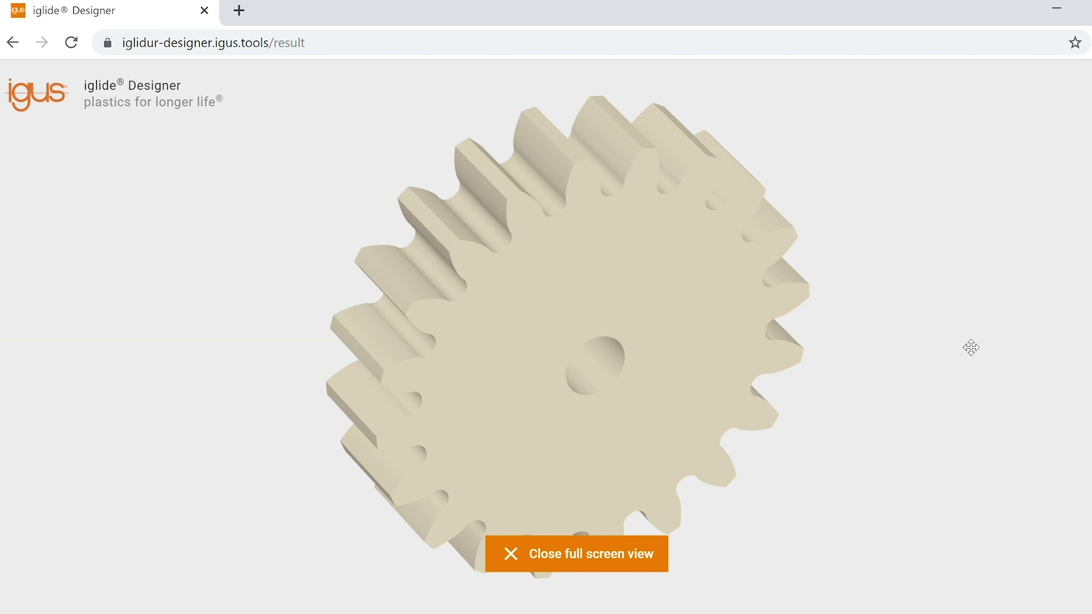
left_click(617, 556)
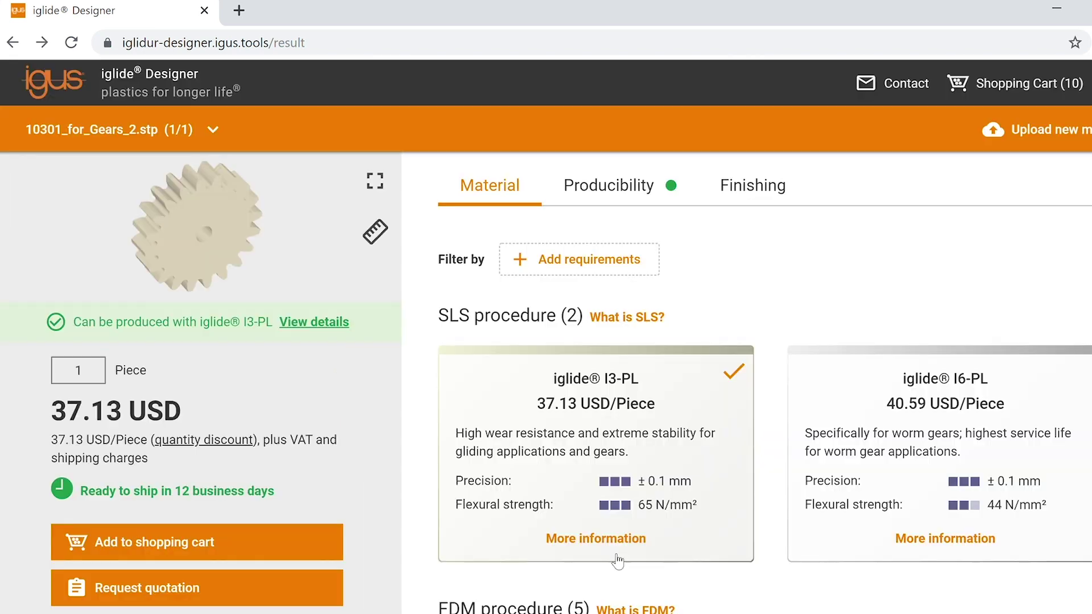
left_click(375, 232)
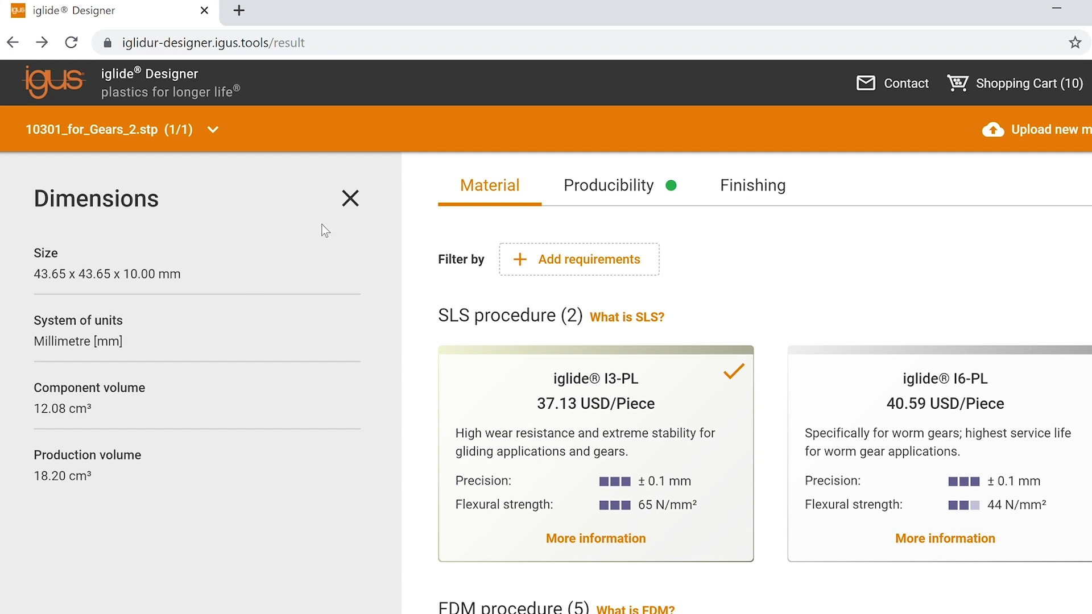
left_click(351, 201)
- Browse the SLS, FDM and p2m material cards, then show the gear's I3-PL producibility checks
scroll(781, 331, "down", 1)
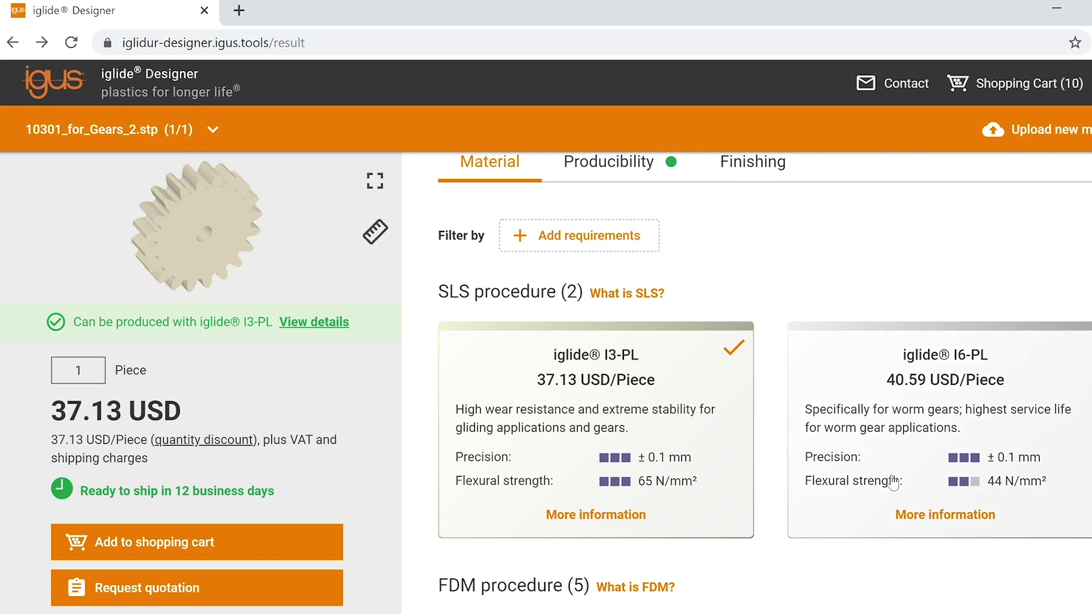
scroll(762, 498, "down", 3)
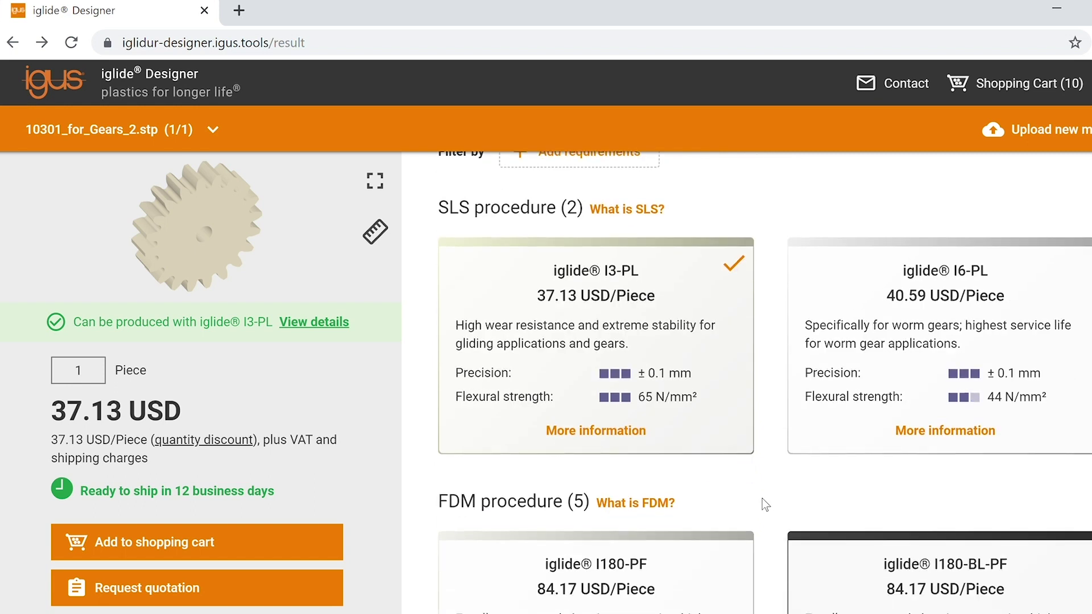
scroll(762, 498, "down", 1)
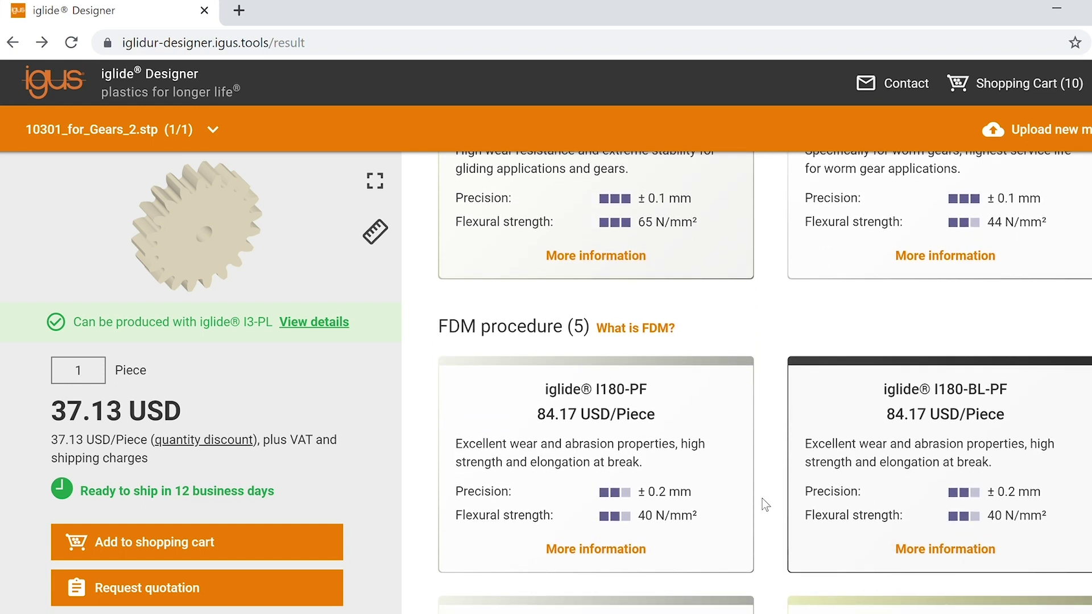
scroll(762, 498, "down", 2)
scroll(762, 498, "down", 5)
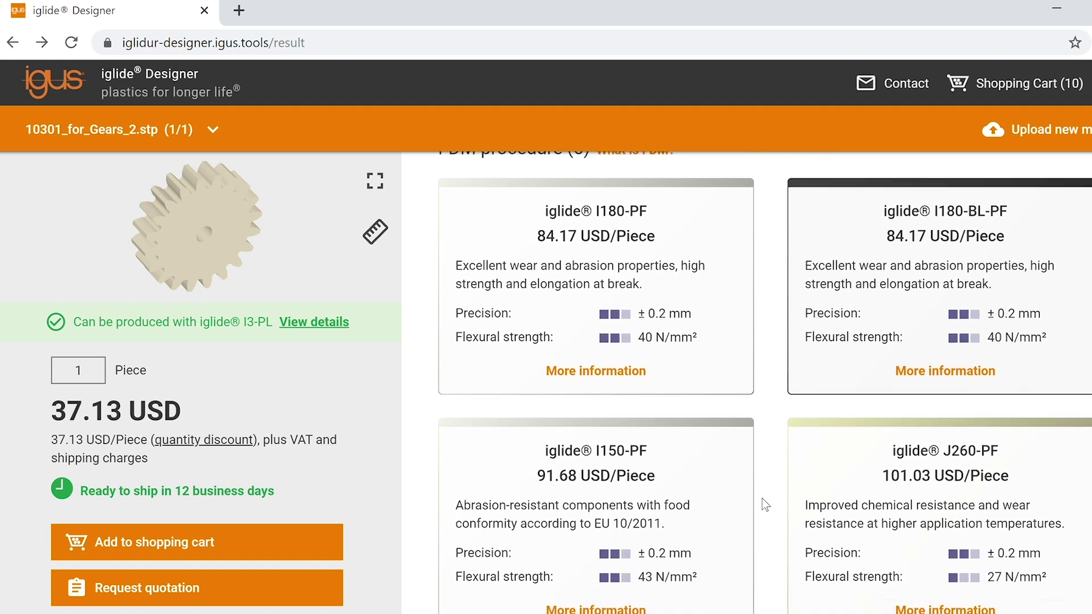
scroll(762, 499, "down", 2)
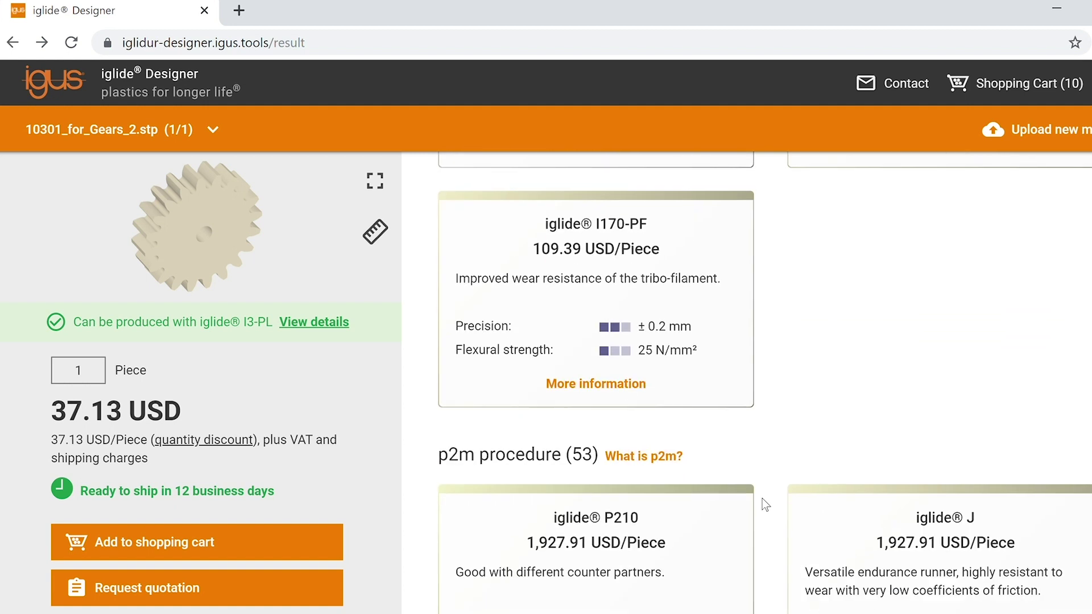
scroll(762, 498, "down", 3)
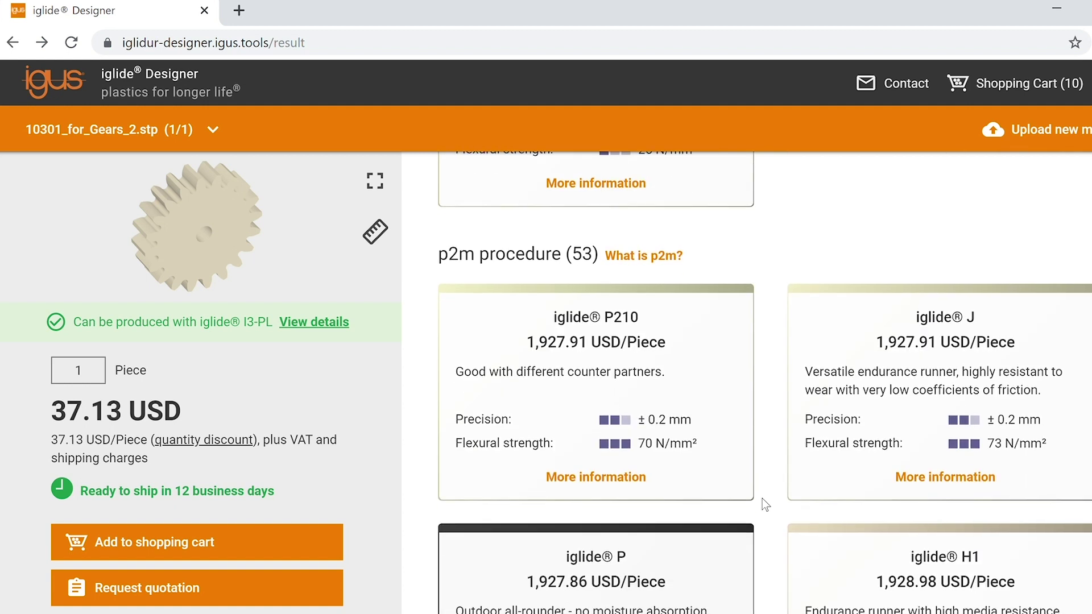
scroll(762, 498, "down", 1)
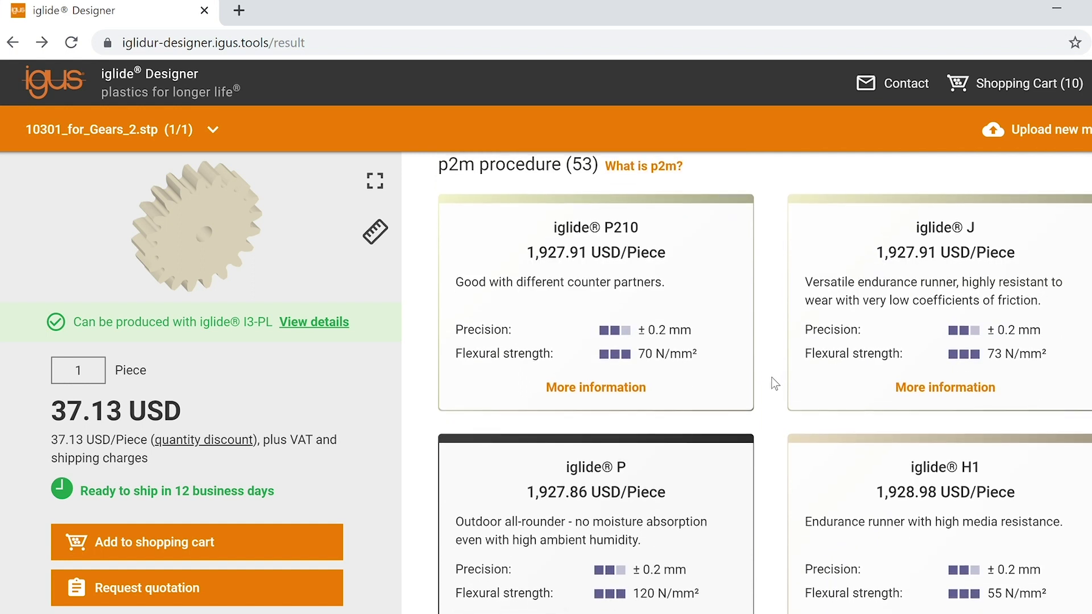
scroll(774, 384, "up", 10)
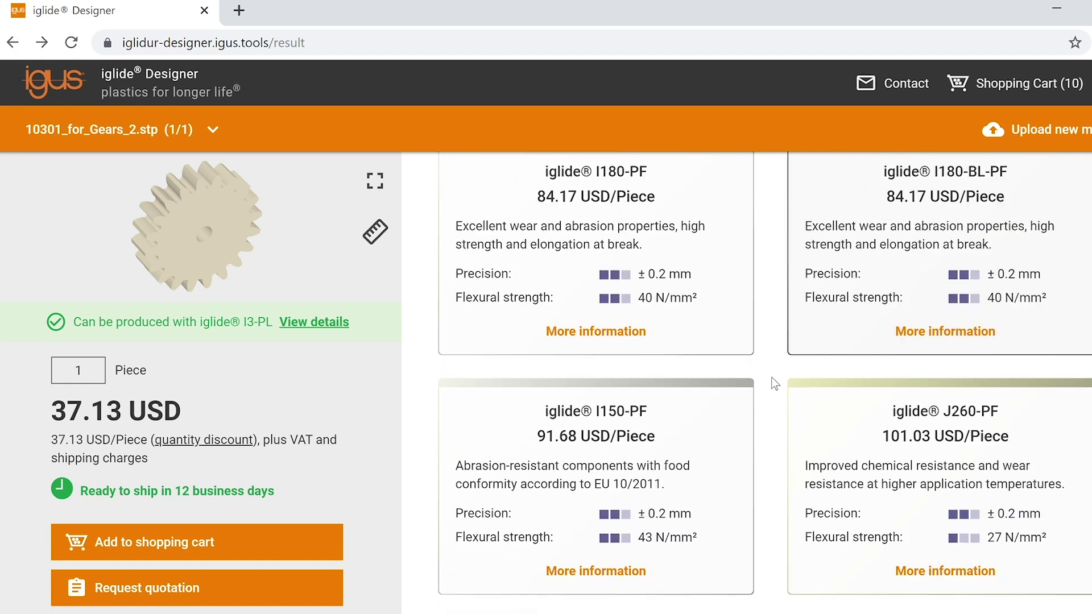
scroll(774, 384, "up", 5)
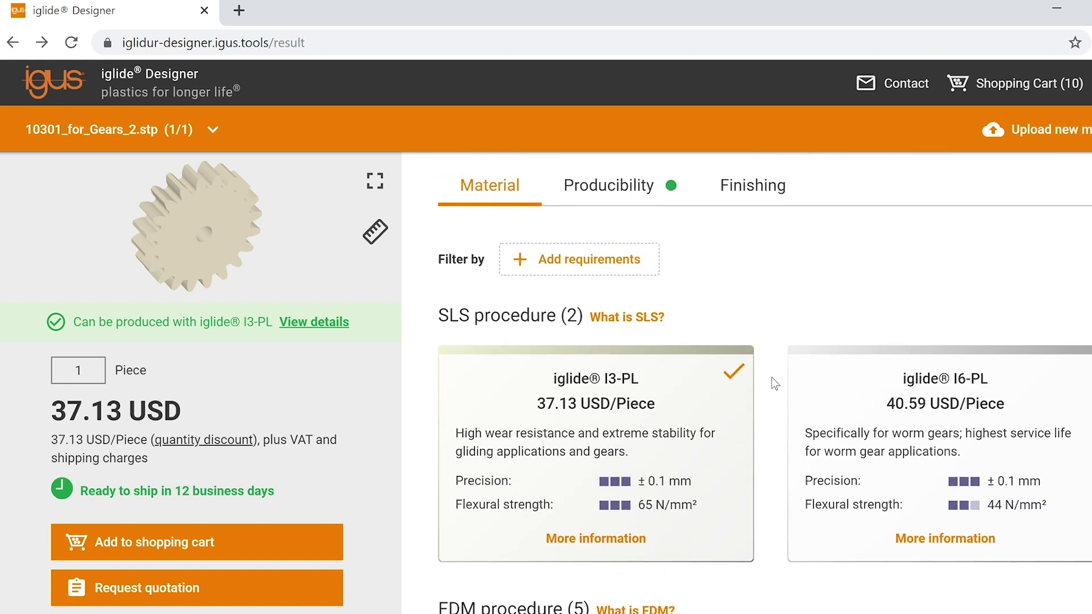
left_click(617, 195)
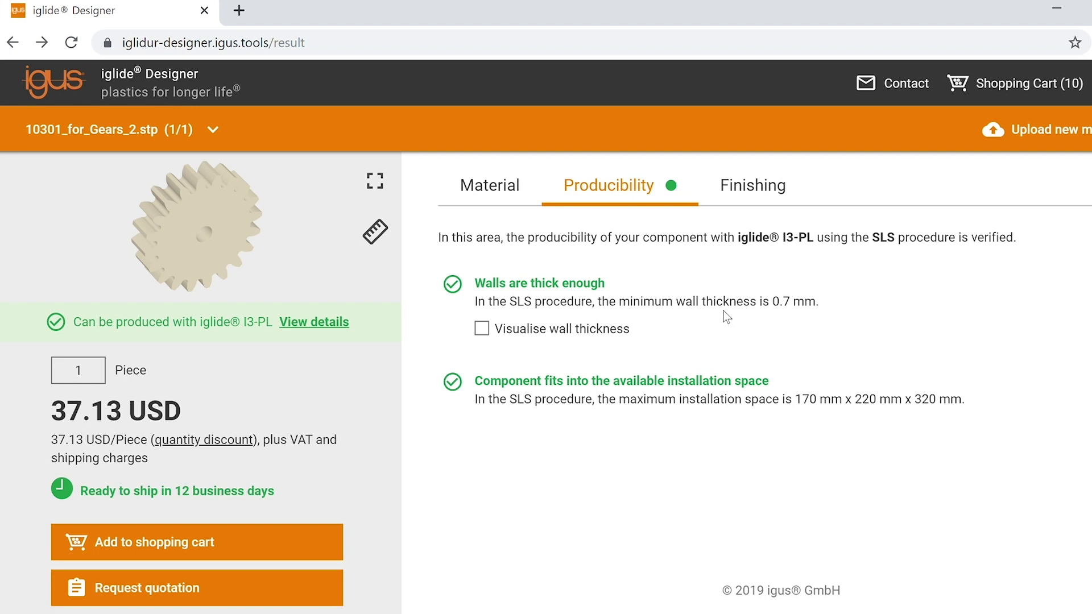
left_click(755, 187)
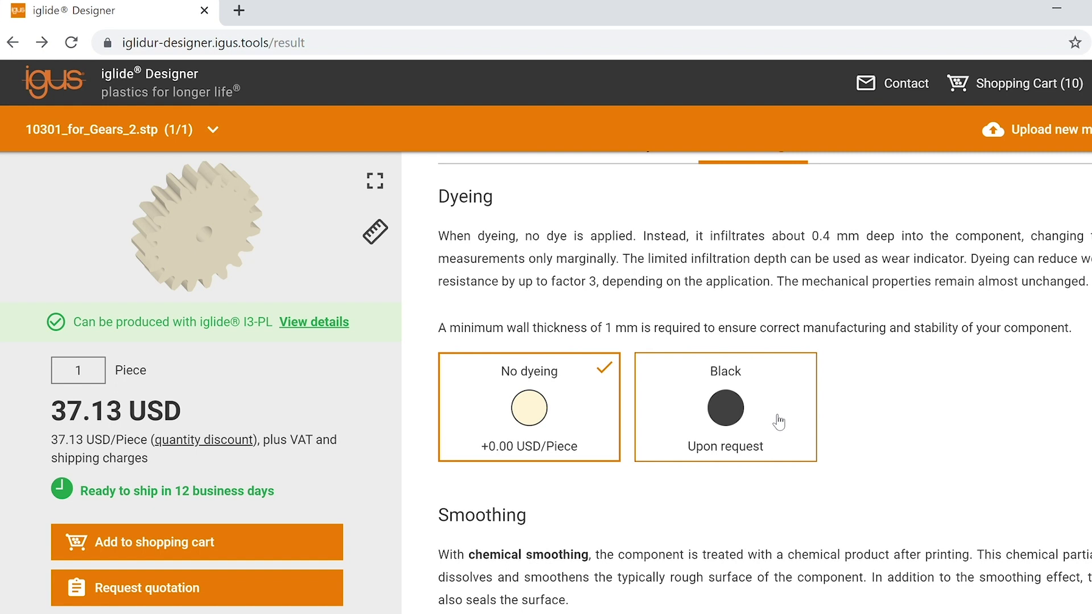
scroll(779, 422, "down", 2)
scroll(776, 420, "down", 3)
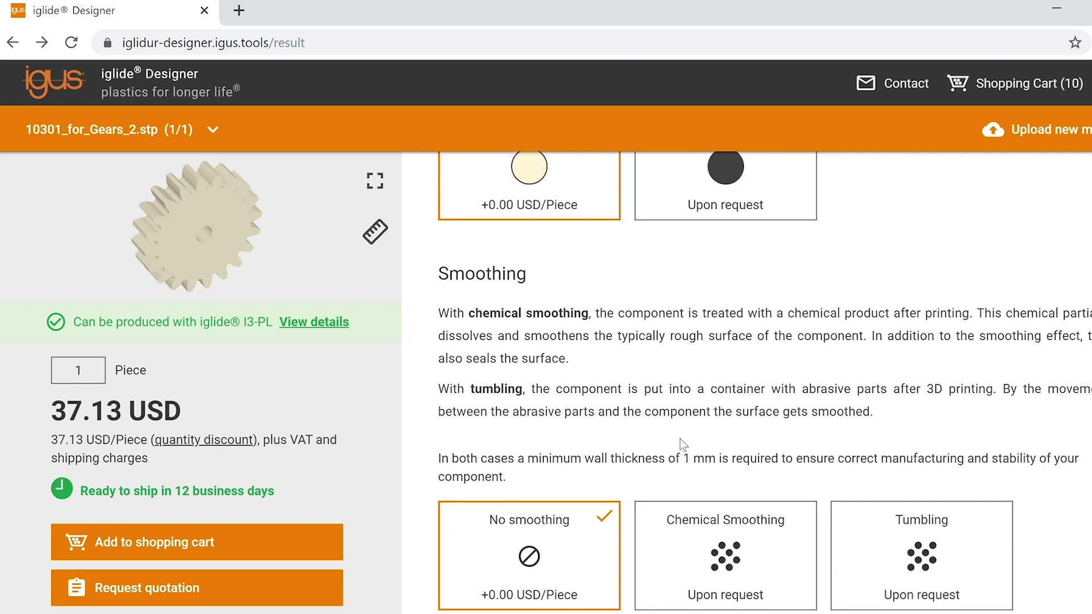
scroll(680, 438, "down", 2)
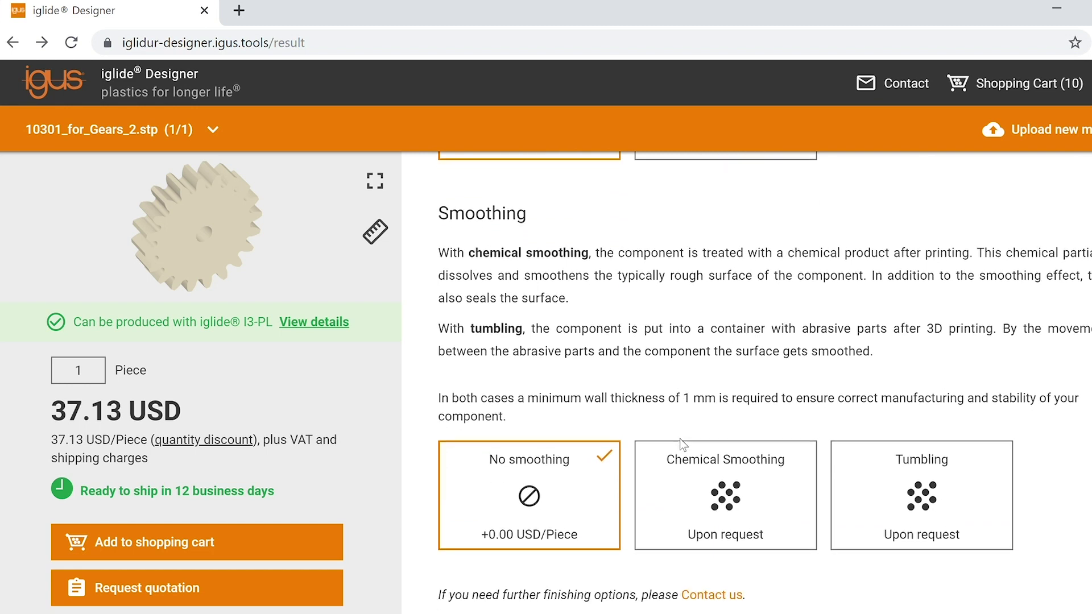
scroll(680, 438, "up", 7)
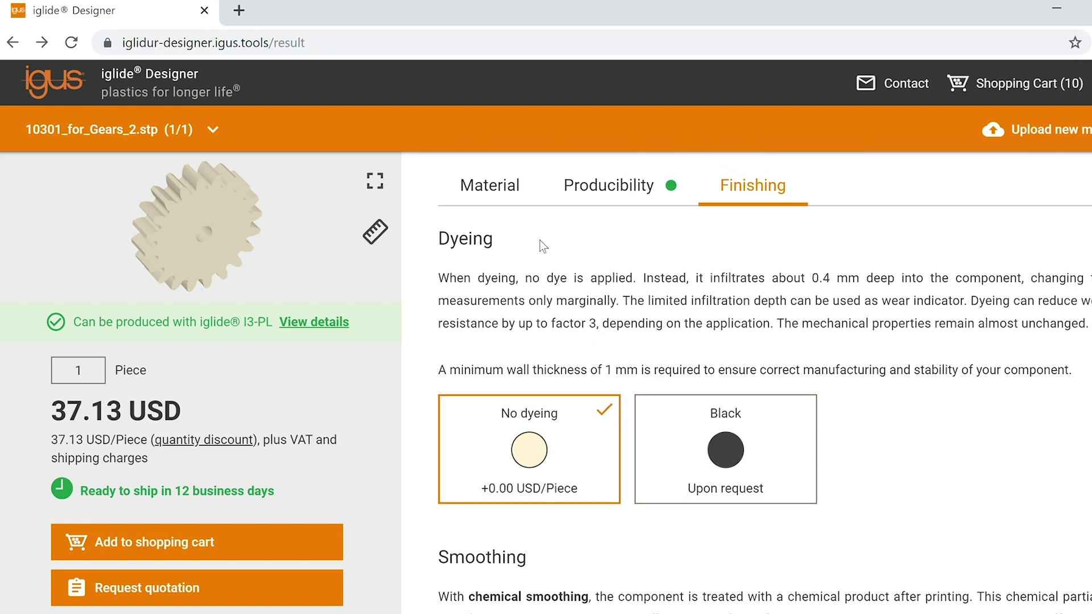
- Change the I3-PL gear quantity from 1 to 10 for 18.93 USD each, 189.28 USD total
left_click(514, 200)
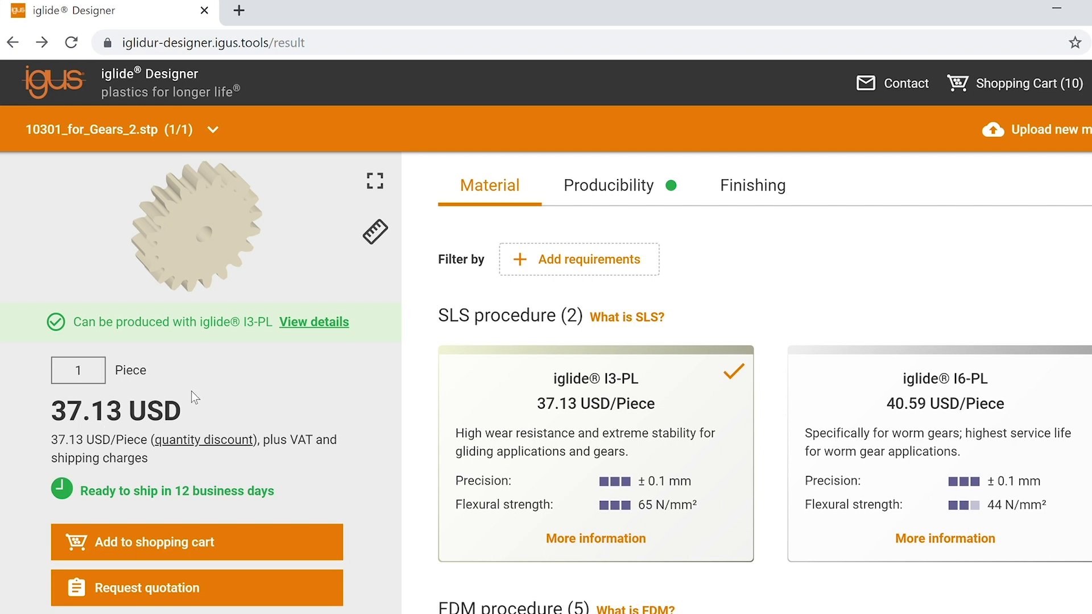
double_click(98, 378)
key("BackSpace")
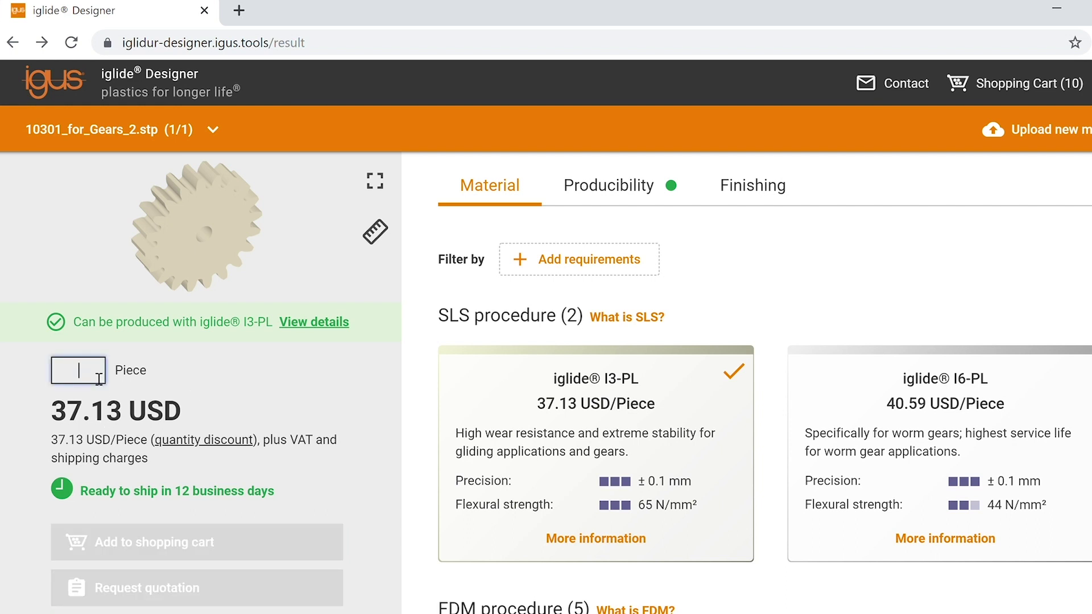
type("10")
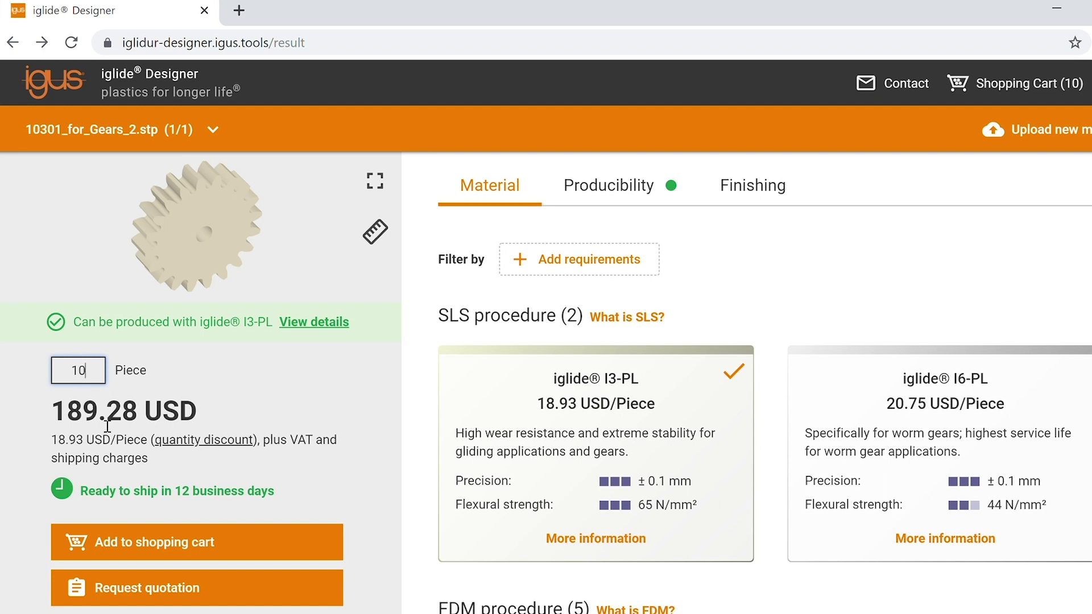
left_click(217, 400)
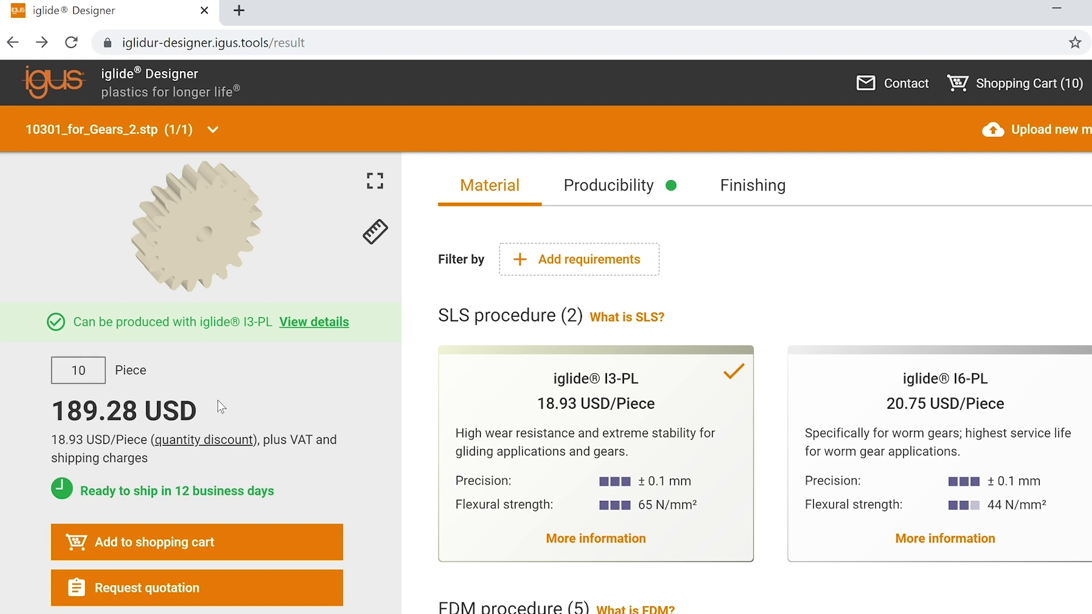